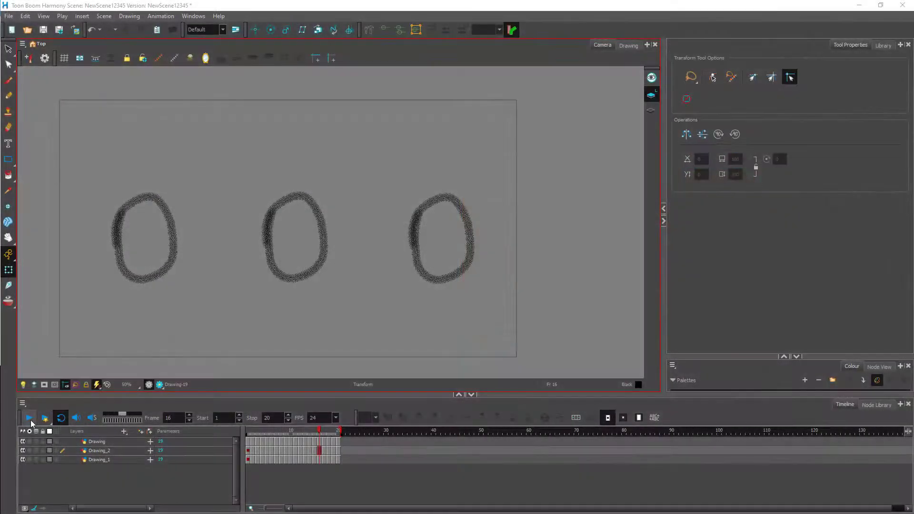
# Step: Preview the three bouncing-ball animations, stopping at frame 11, then rewind to frame 1
pyautogui.click(29, 418)
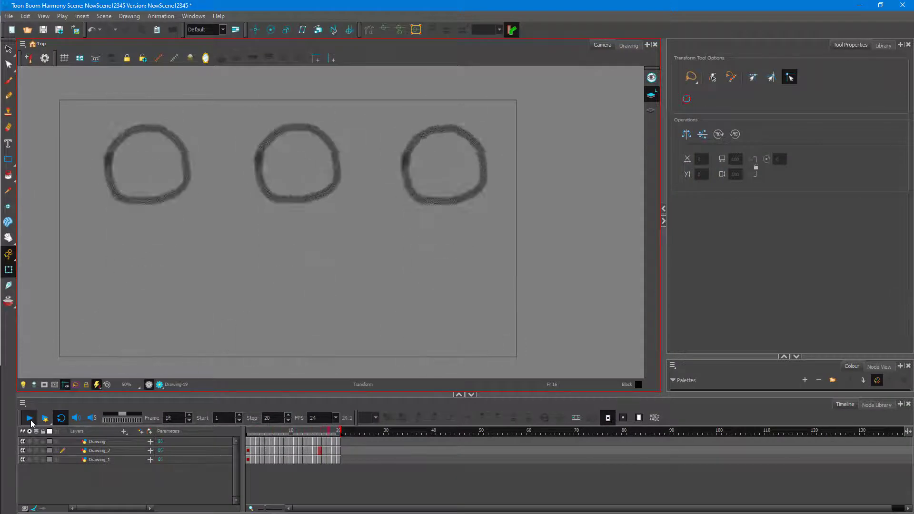
pyautogui.click(30, 421)
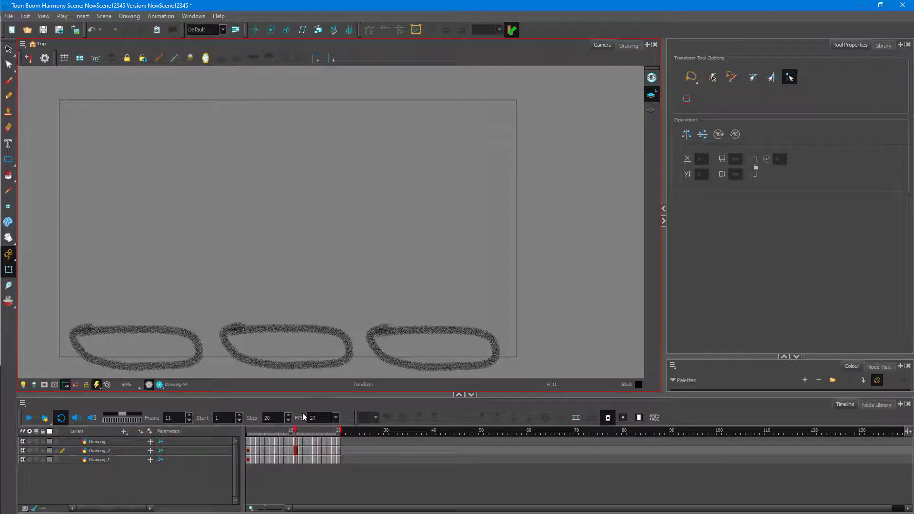
pyautogui.click(248, 431)
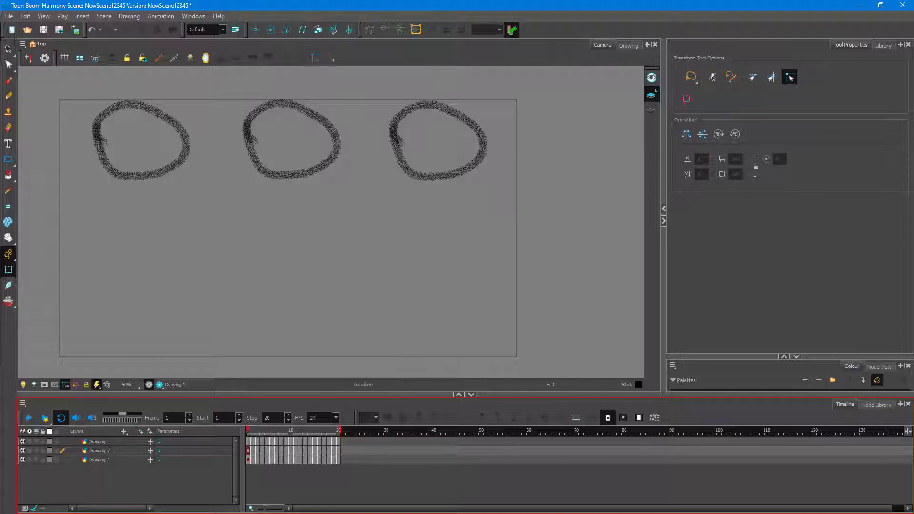
# Step: Select the Paint tool with Apply to All Frames left switched on
pyautogui.click(11, 175)
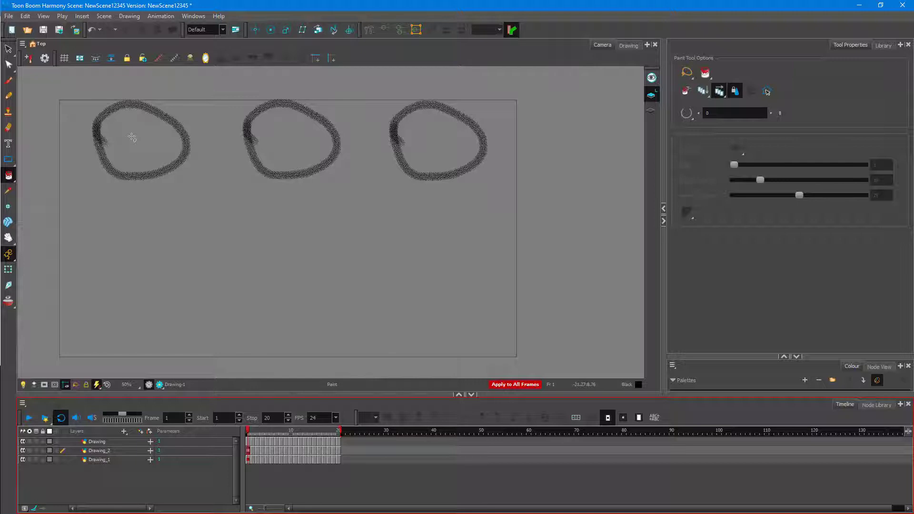
pyautogui.click(722, 96)
pyautogui.click(722, 97)
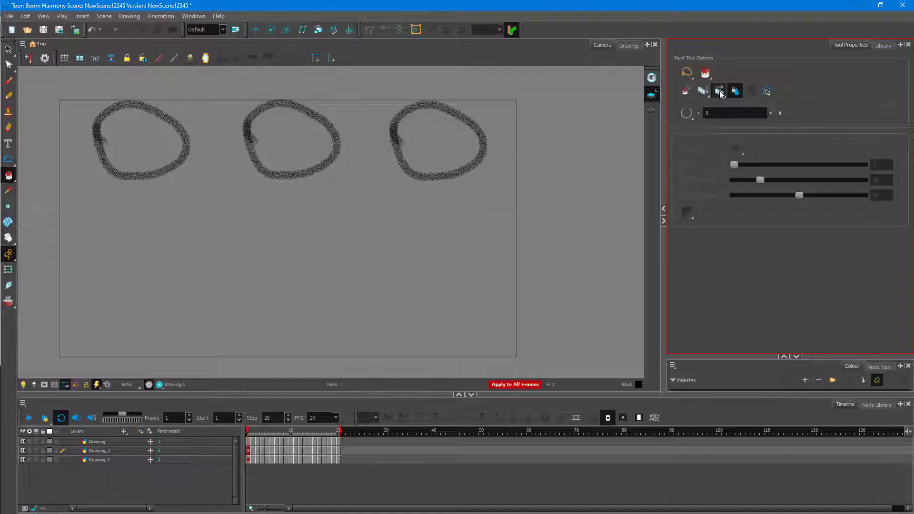
# Step: Pick Red in the colour palette and make Drawing_1 the current layer
pyautogui.click(784, 357)
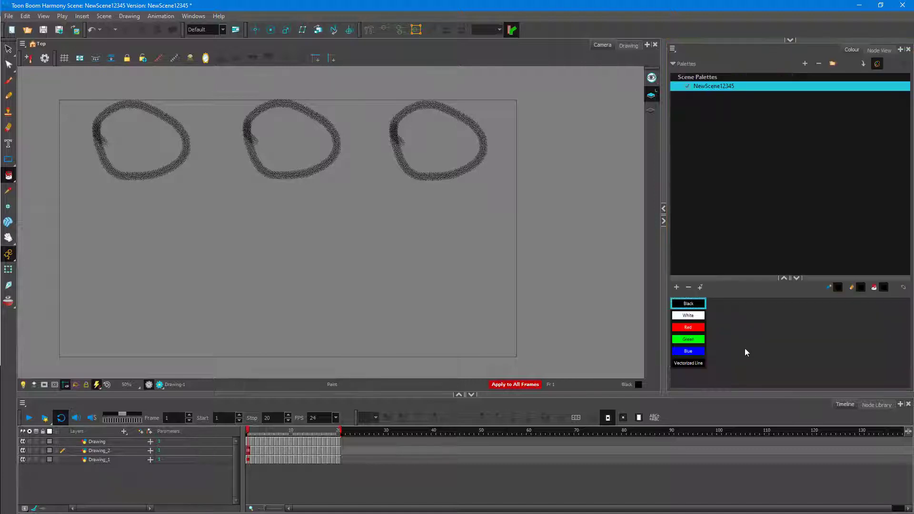
pyautogui.click(687, 329)
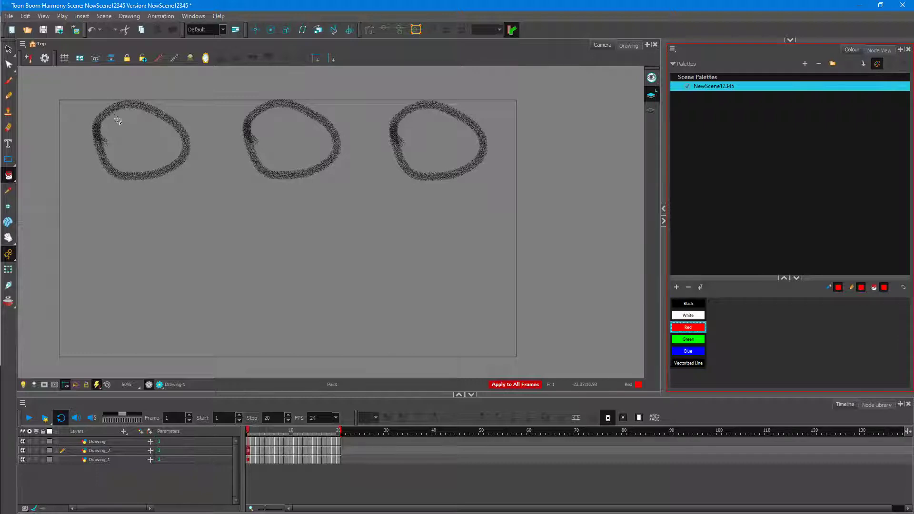
pyautogui.click(93, 445)
pyautogui.click(96, 452)
pyautogui.click(96, 460)
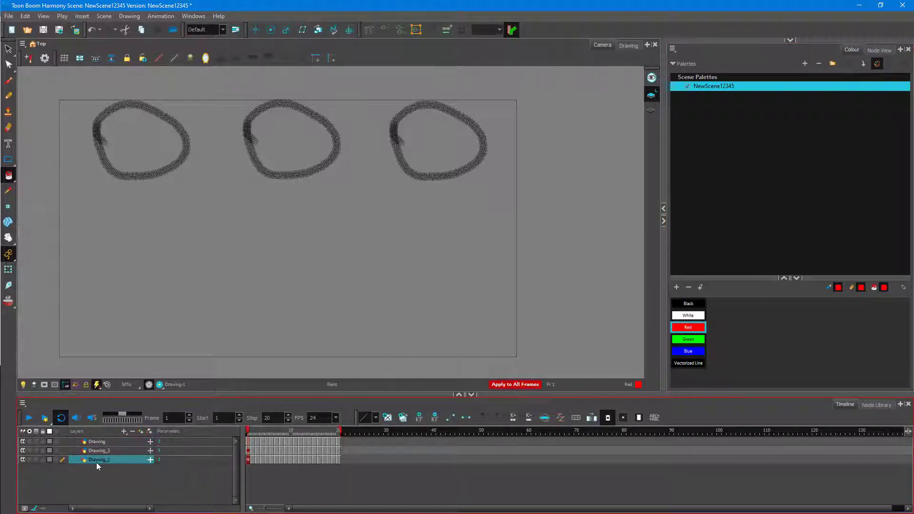
# Step: Choose the plain Paint variant and enable Apply to Visible Drawing Layers
pyautogui.click(9, 178)
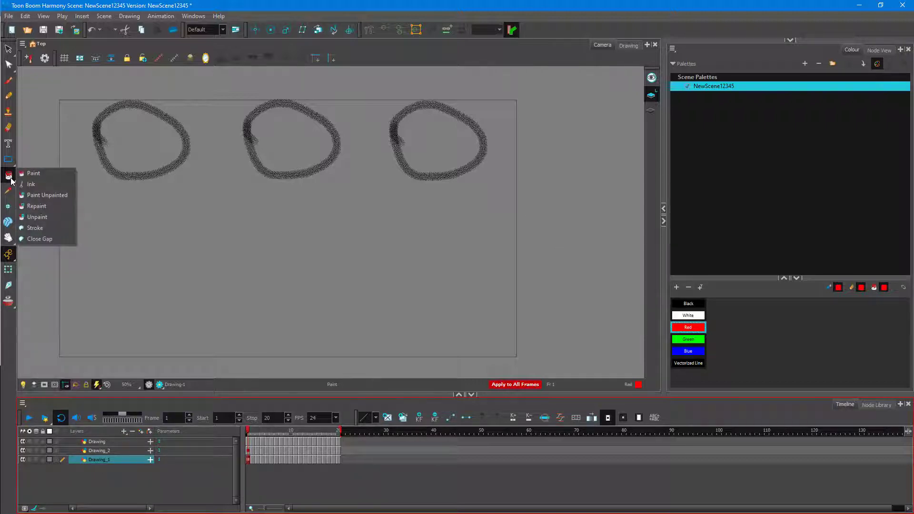
pyautogui.click(791, 40)
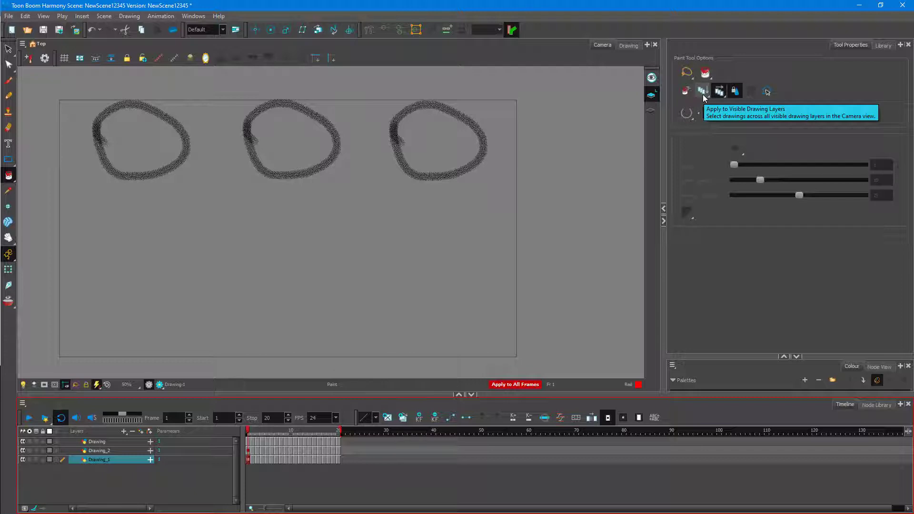
pyautogui.click(703, 94)
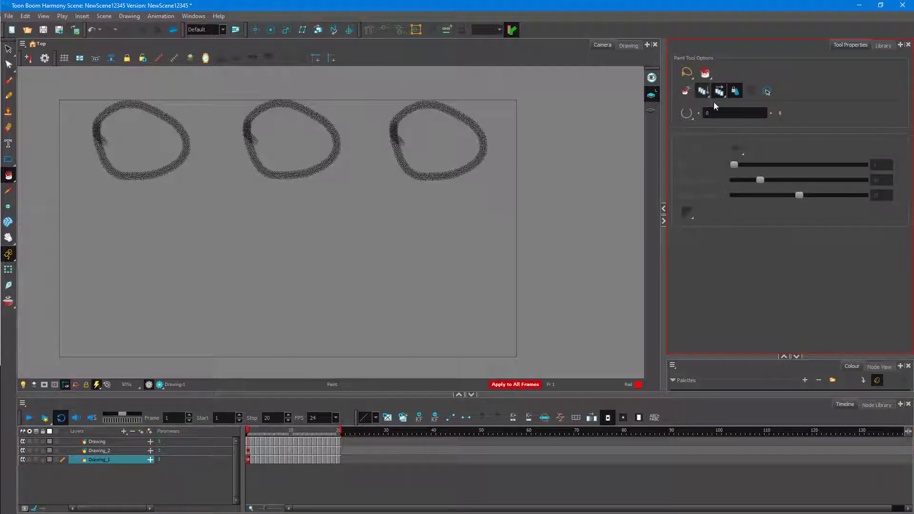
pyautogui.click(784, 358)
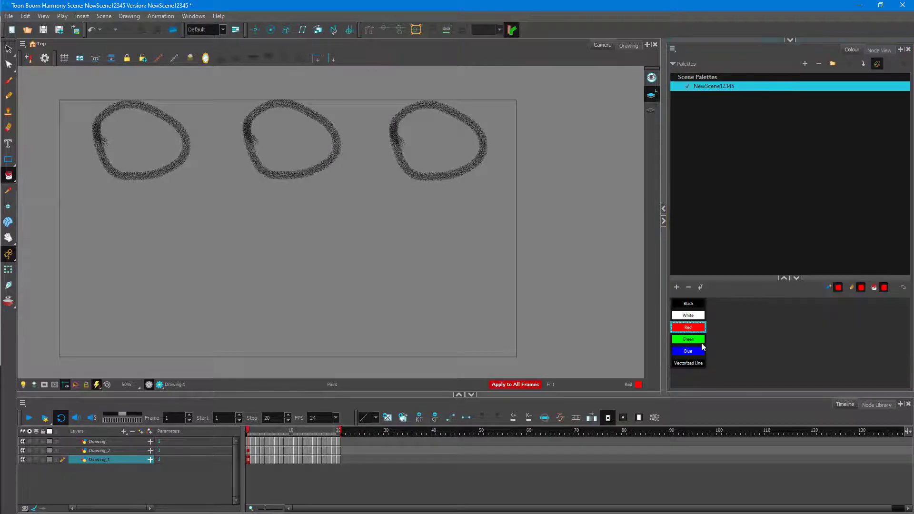
# Step: Pick Green, preview the bounce at frame 5, return to frame 1, and start lassoing the left ball
pyautogui.click(688, 339)
pyautogui.moveTo(250, 432); pyautogui.dragTo(272, 435)
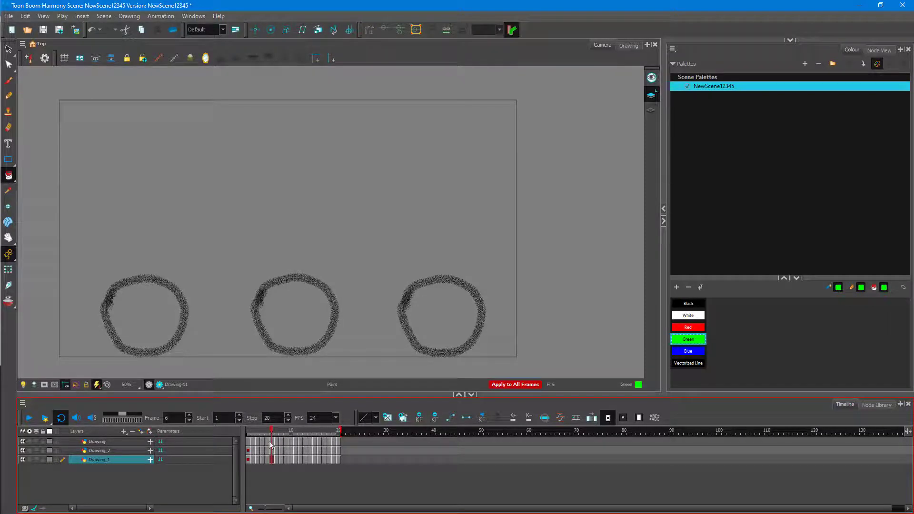
pyautogui.moveTo(270, 430); pyautogui.dragTo(233, 434)
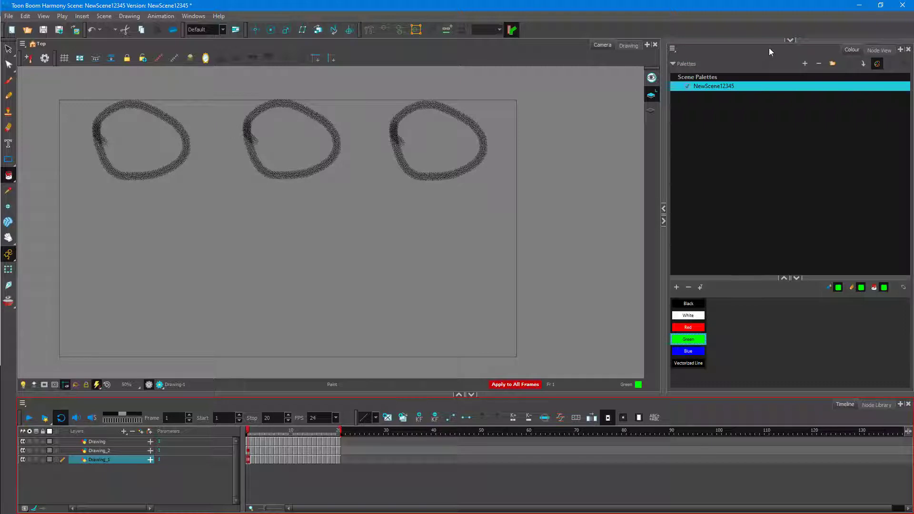
pyautogui.click(789, 40)
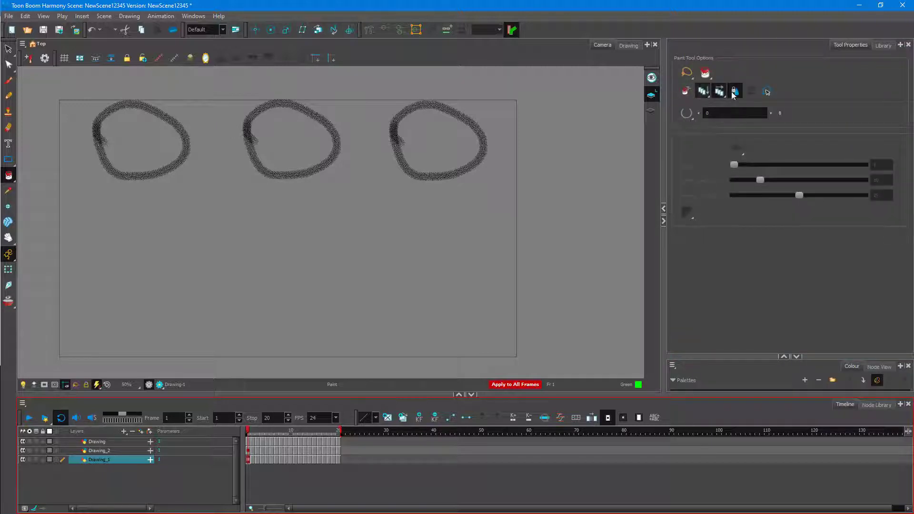
pyautogui.moveTo(77, 99)
pyautogui.mouseDown()
pyautogui.moveTo(98, 80)
pyautogui.moveTo(175, 92)
pyautogui.moveTo(213, 193)
pyautogui.moveTo(221, 267)
pyautogui.moveTo(213, 338)
pyautogui.moveTo(191, 369)
pyautogui.moveTo(133, 372)
pyautogui.moveTo(69, 306)
pyautogui.moveTo(55, 244)
pyautogui.moveTo(80, 93)
pyautogui.mouseUp()
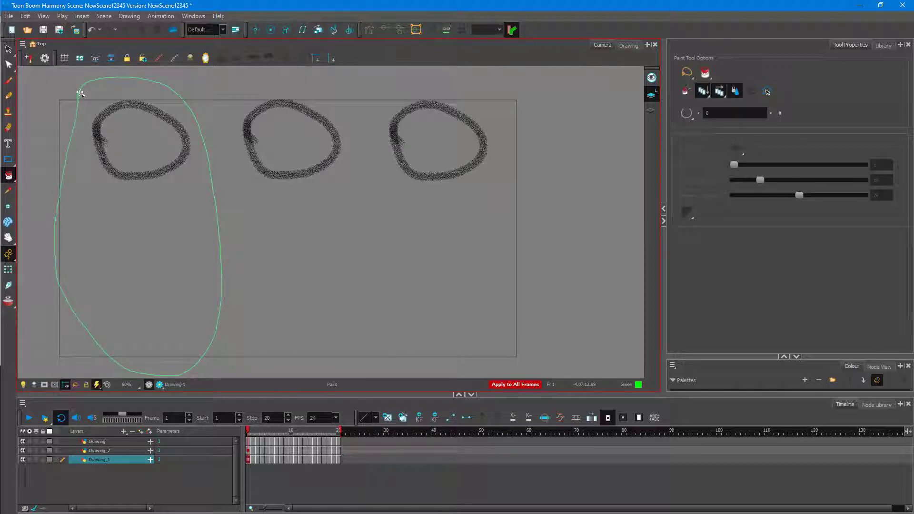
# Step: Close the lasso to fill the left ball green, play it back, and enable onion skin on Drawing and Drawing_2
pyautogui.moveTo(80, 92); pyautogui.dragTo(78, 90)
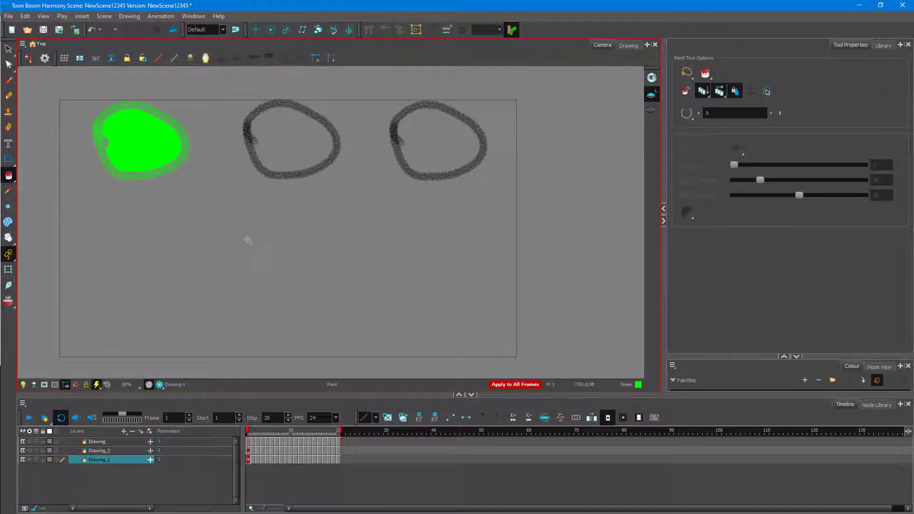
pyautogui.click(29, 418)
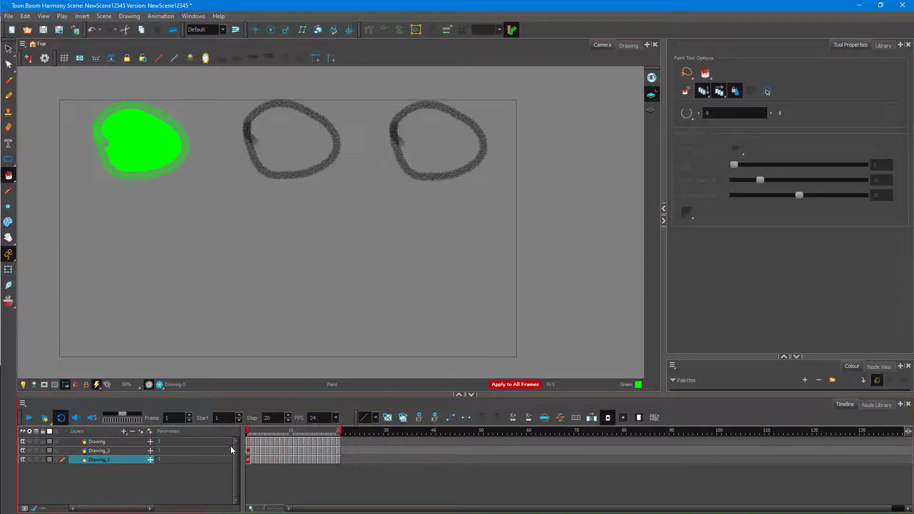
pyautogui.click(36, 450)
pyautogui.click(37, 442)
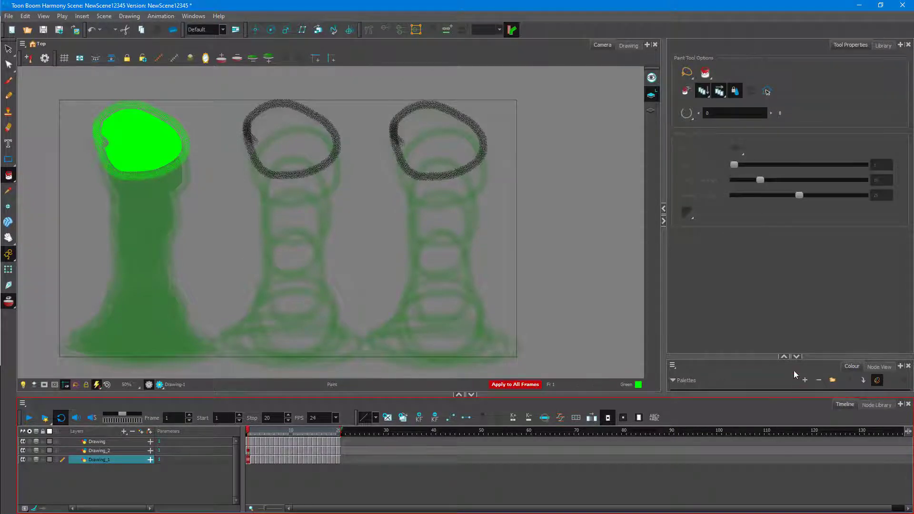
# Step: Fill the middle ball red, check frame 6, then lasso its whole bounce path
pyautogui.click(784, 356)
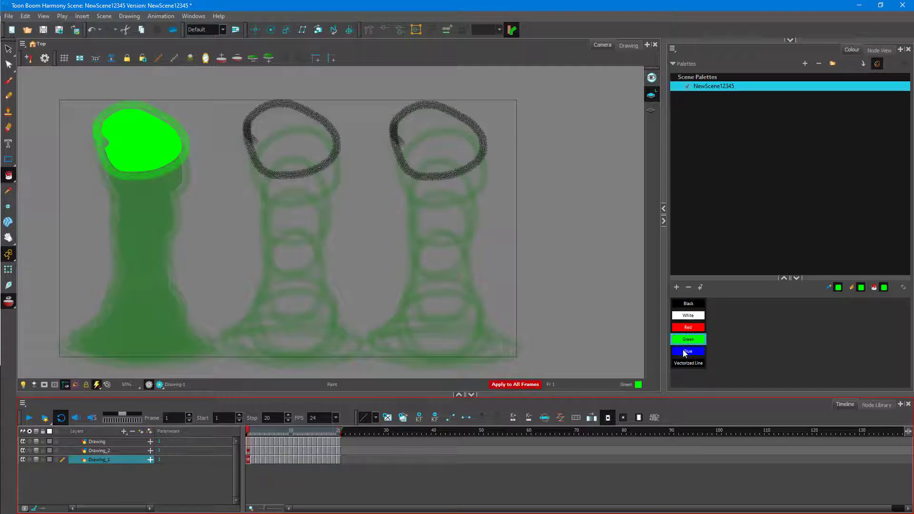
pyautogui.click(681, 327)
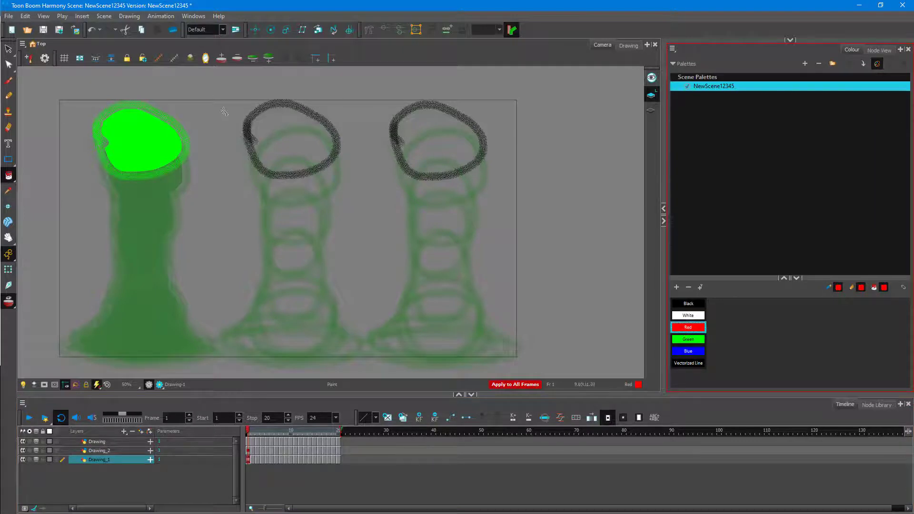
pyautogui.moveTo(225, 108)
pyautogui.mouseDown()
pyautogui.moveTo(272, 82)
pyautogui.moveTo(335, 103)
pyautogui.moveTo(364, 163)
pyautogui.moveTo(350, 208)
pyautogui.moveTo(282, 232)
pyautogui.moveTo(247, 182)
pyautogui.moveTo(226, 103)
pyautogui.mouseUp()
pyautogui.moveTo(251, 430); pyautogui.dragTo(235, 445)
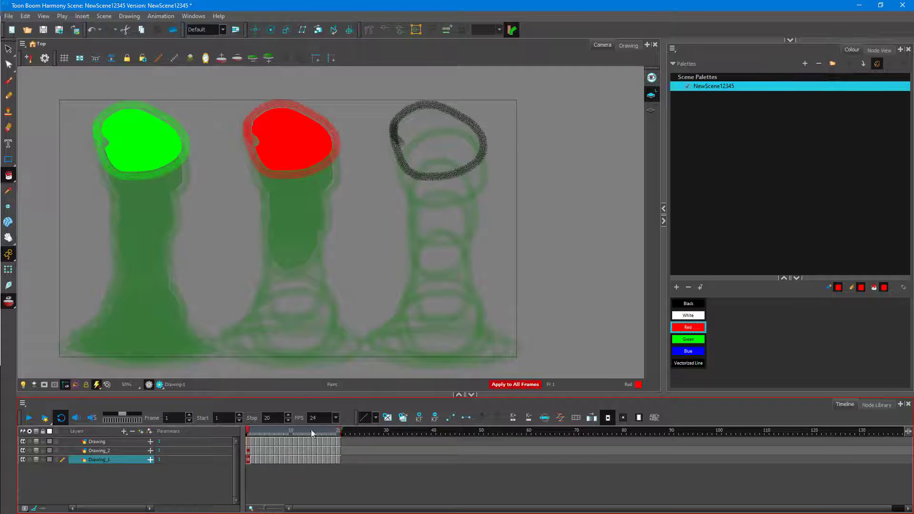
pyautogui.moveTo(247, 242)
pyautogui.mouseDown()
pyautogui.moveTo(247, 192)
pyautogui.moveTo(223, 120)
pyautogui.moveTo(228, 93)
pyautogui.moveTo(295, 86)
pyautogui.moveTo(349, 101)
pyautogui.moveTo(366, 184)
pyautogui.moveTo(342, 291)
pyautogui.moveTo(365, 349)
pyautogui.moveTo(337, 379)
pyautogui.moveTo(253, 376)
pyautogui.moveTo(214, 344)
pyautogui.moveTo(246, 286)
pyautogui.mouseUp()
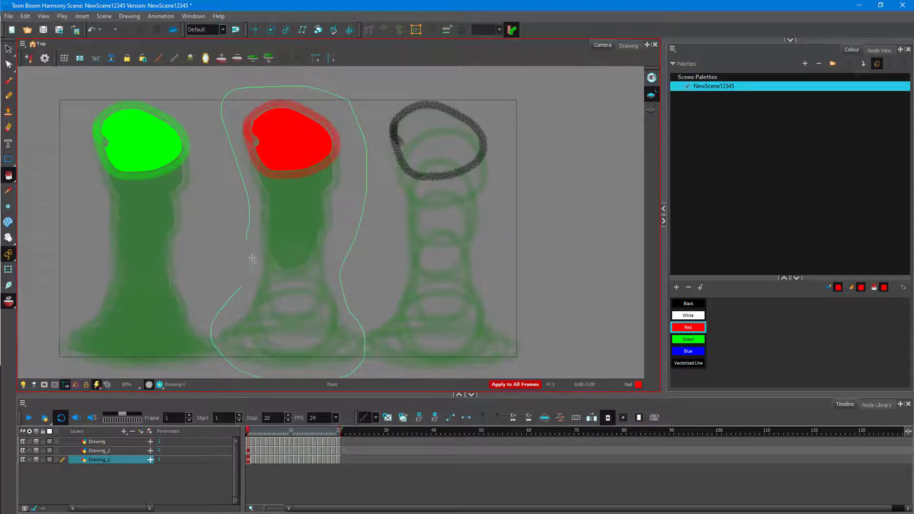
# Step: Review the red fill across frames 1–20, then lasso the right ball's path in Blue
pyautogui.click(258, 426)
pyautogui.moveTo(253, 435); pyautogui.dragTo(292, 437)
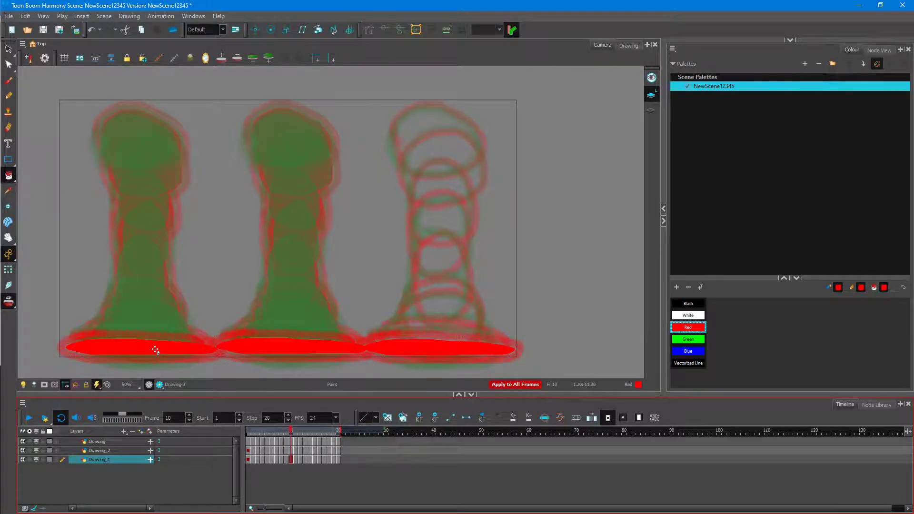
pyautogui.moveTo(292, 431); pyautogui.dragTo(339, 434)
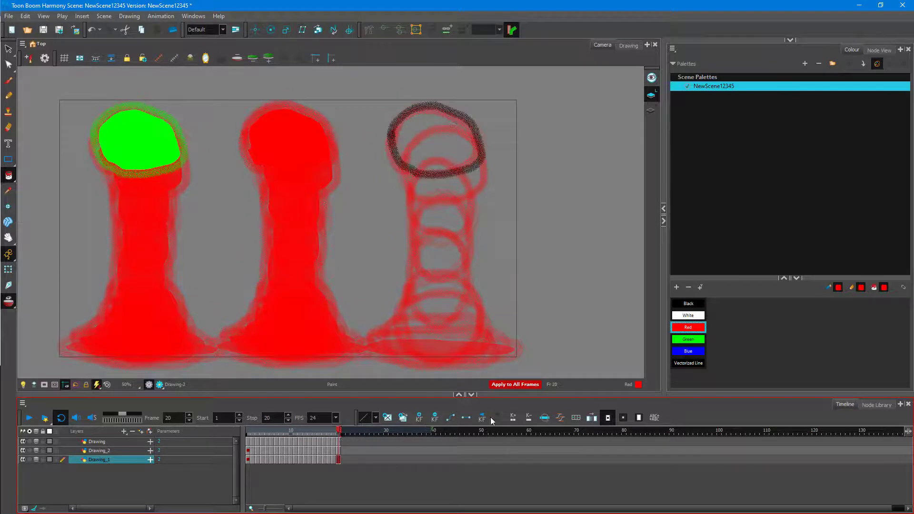
pyautogui.click(690, 352)
pyautogui.moveTo(382, 109)
pyautogui.mouseDown()
pyautogui.moveTo(512, 118)
pyautogui.moveTo(554, 228)
pyautogui.moveTo(521, 349)
pyautogui.moveTo(480, 375)
pyautogui.moveTo(378, 357)
pyautogui.moveTo(353, 292)
pyautogui.moveTo(359, 193)
pyautogui.moveTo(381, 110)
pyautogui.mouseUp()
# Step: On the squashed frame, repaint the left ball's fill and red outline green
pyautogui.click(296, 432)
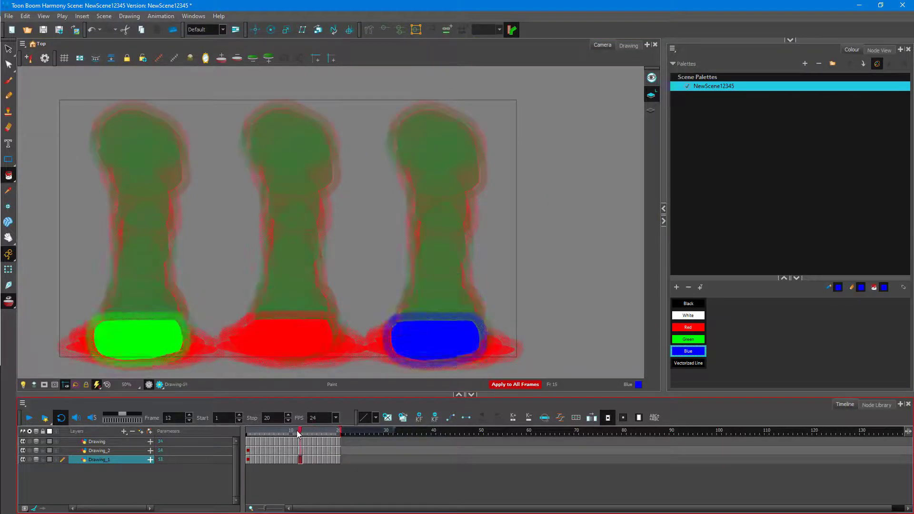
pyautogui.moveTo(310, 431); pyautogui.dragTo(290, 438)
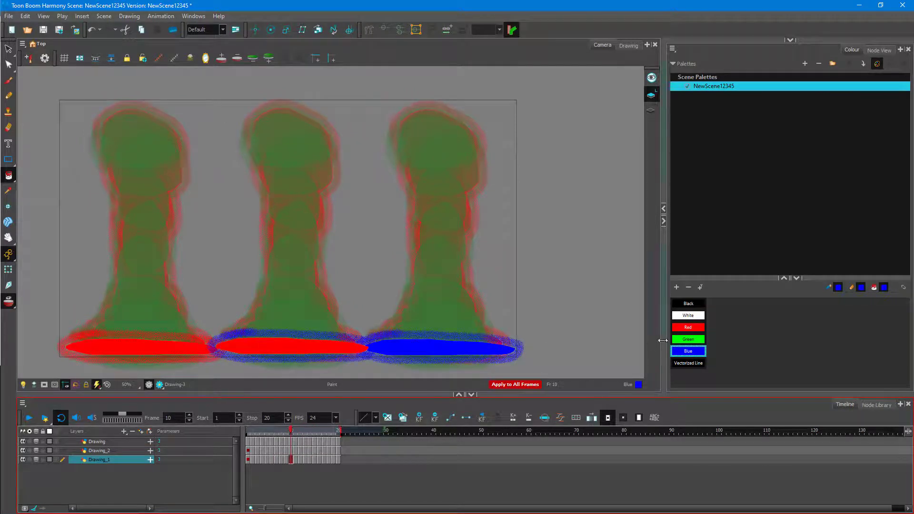
pyautogui.click(688, 339)
pyautogui.click(160, 351)
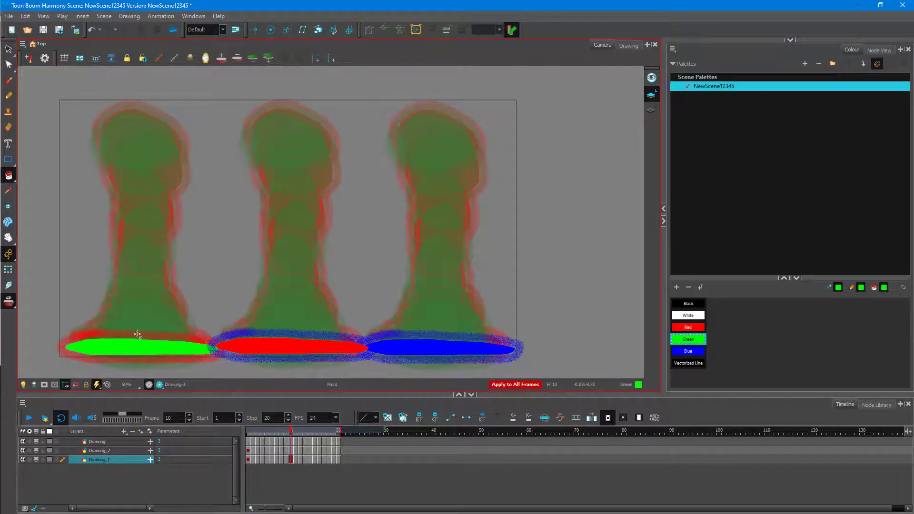
pyautogui.click(114, 336)
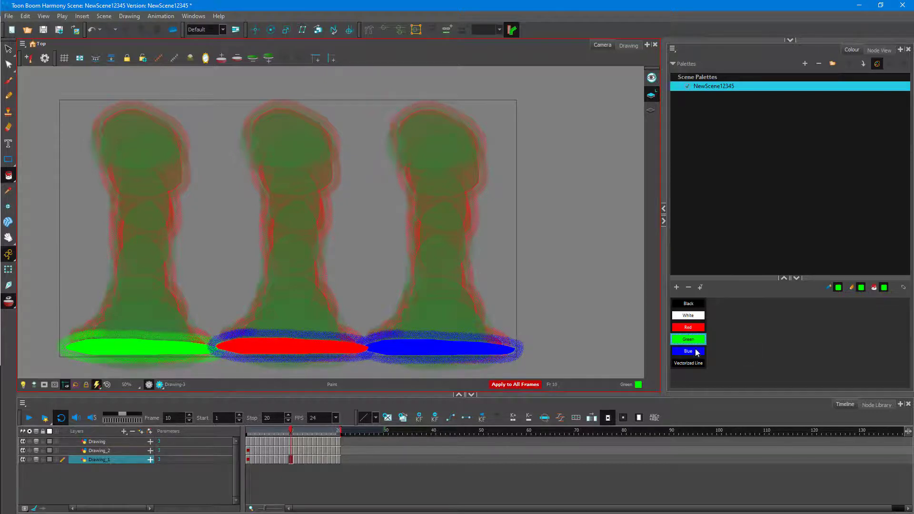
# Step: Repaint the middle ball's blue outline red, then return to frame 1
pyautogui.click(700, 326)
pyautogui.click(347, 338)
pyautogui.moveTo(289, 433); pyautogui.dragTo(185, 438)
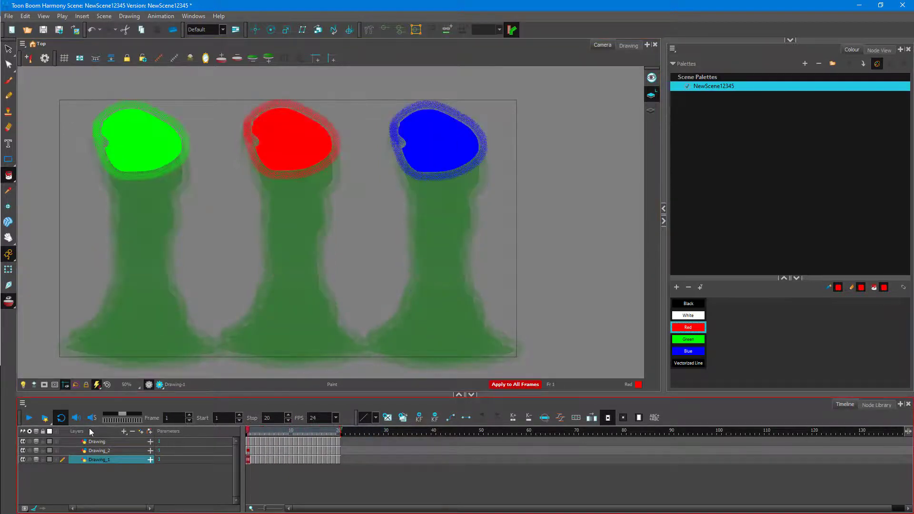
# Step: Turn off onion skin on all three ball layers and play the green, red and blue animation
pyautogui.click(37, 432)
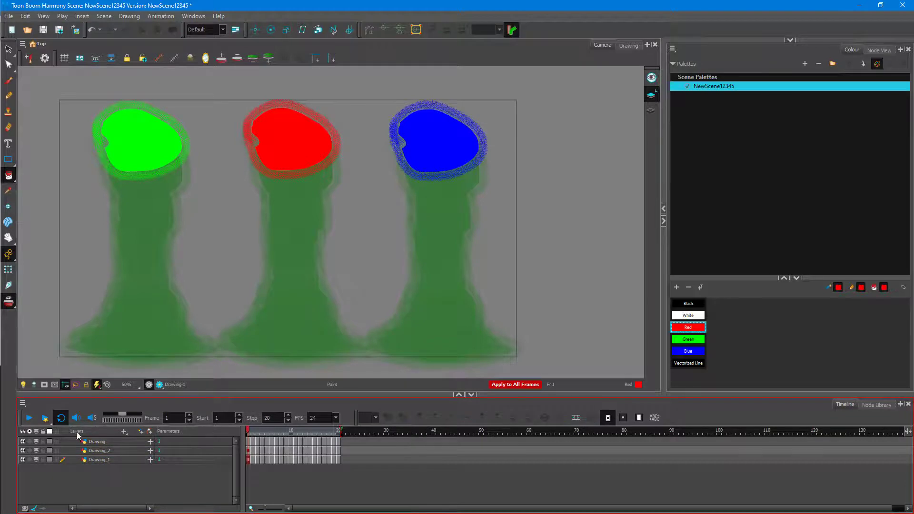
pyautogui.click(36, 442)
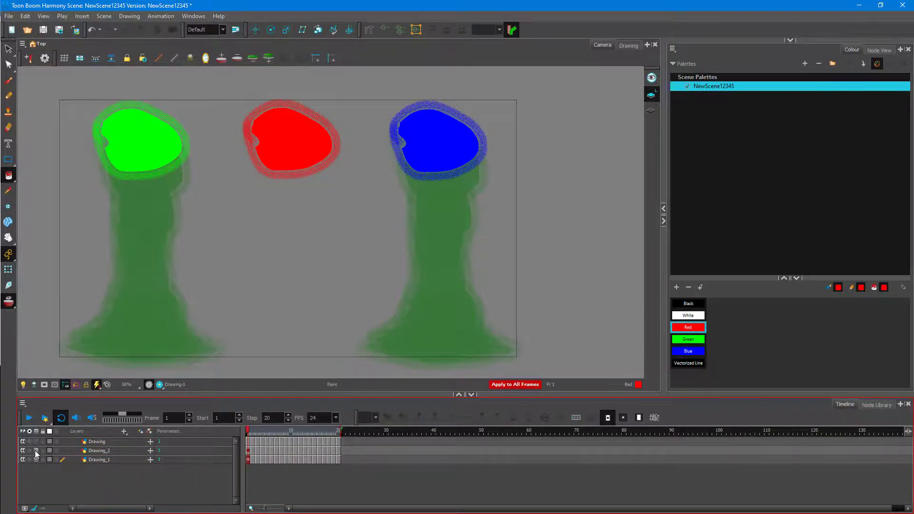
pyautogui.click(36, 451)
pyautogui.click(36, 460)
pyautogui.click(30, 416)
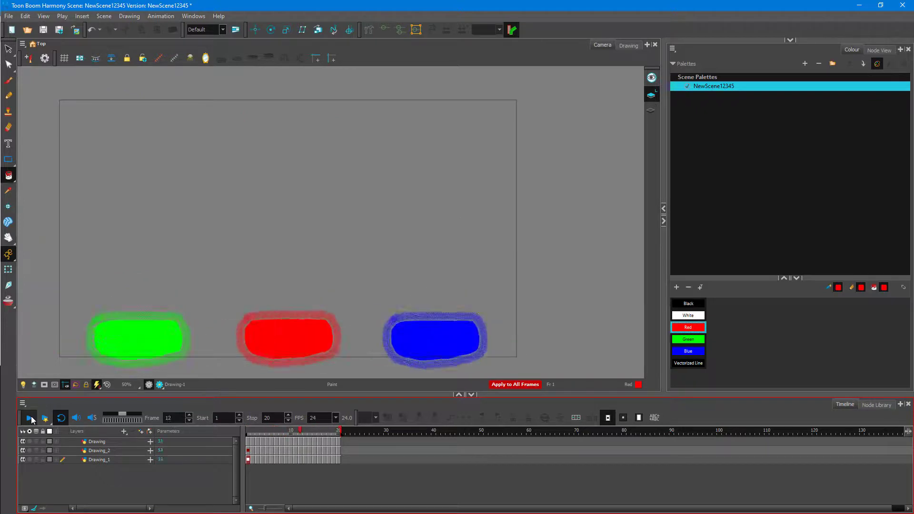
# Step: Stop playback, repaint the left ball's red outline green on frame 9, and replay
pyautogui.click(30, 417)
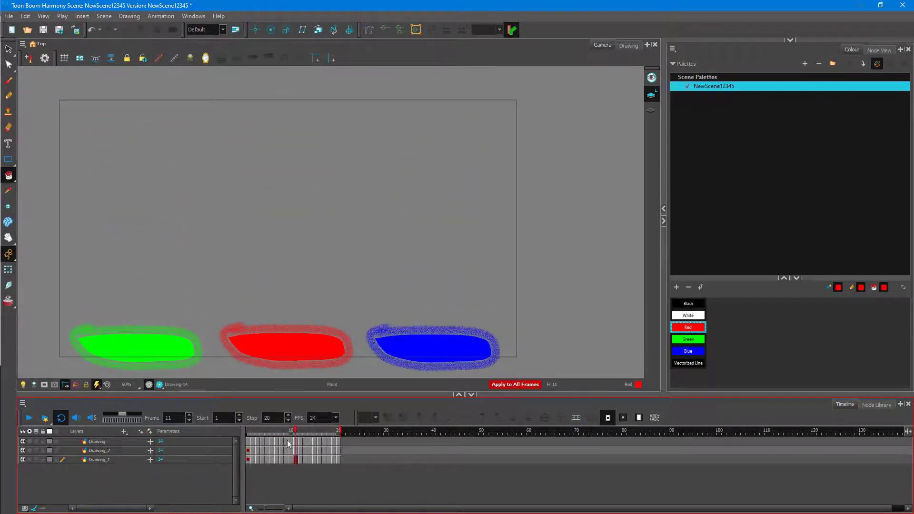
pyautogui.moveTo(294, 432); pyautogui.dragTo(286, 432)
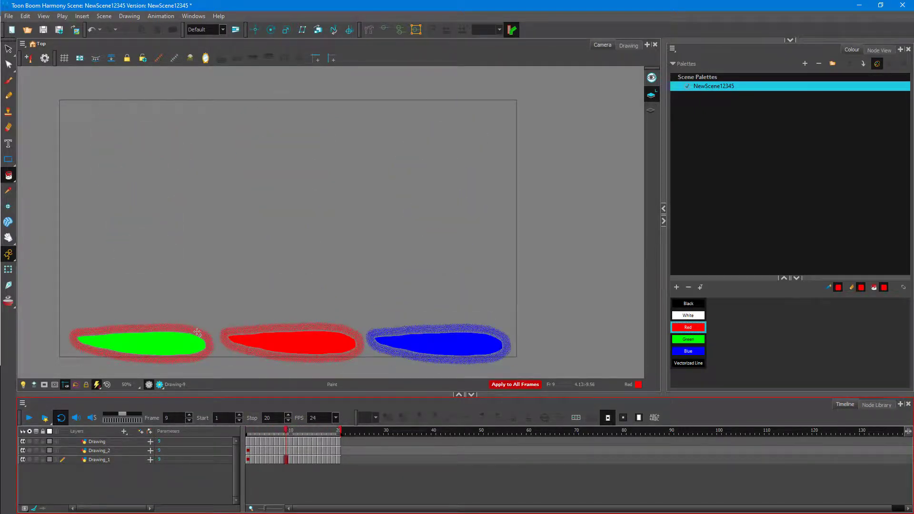
pyautogui.click(689, 339)
pyautogui.click(172, 330)
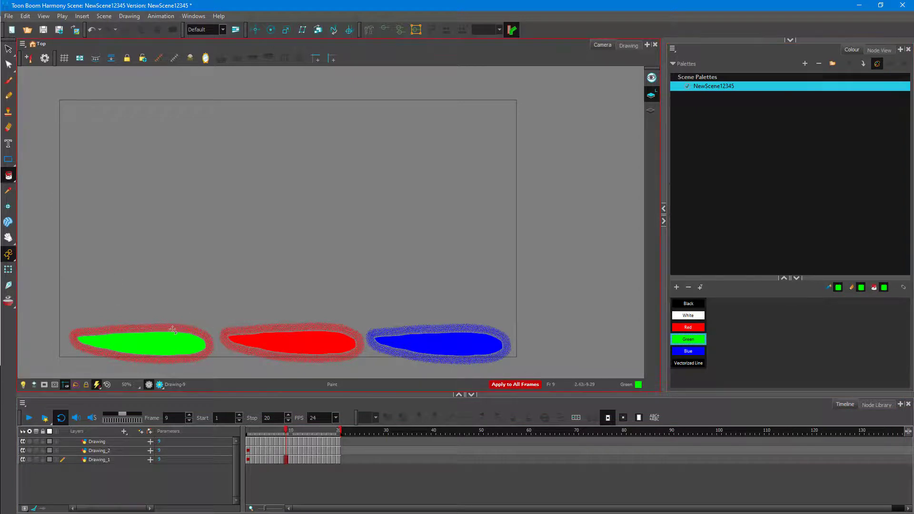
pyautogui.click(30, 418)
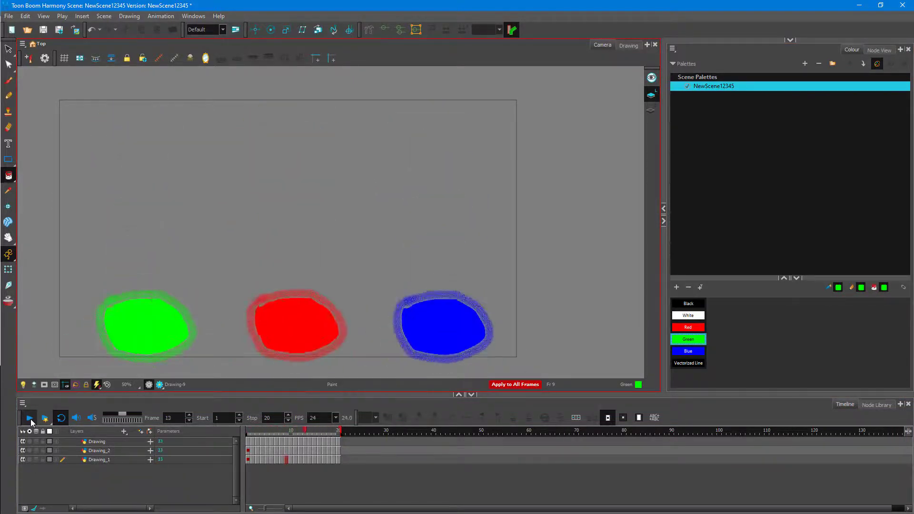